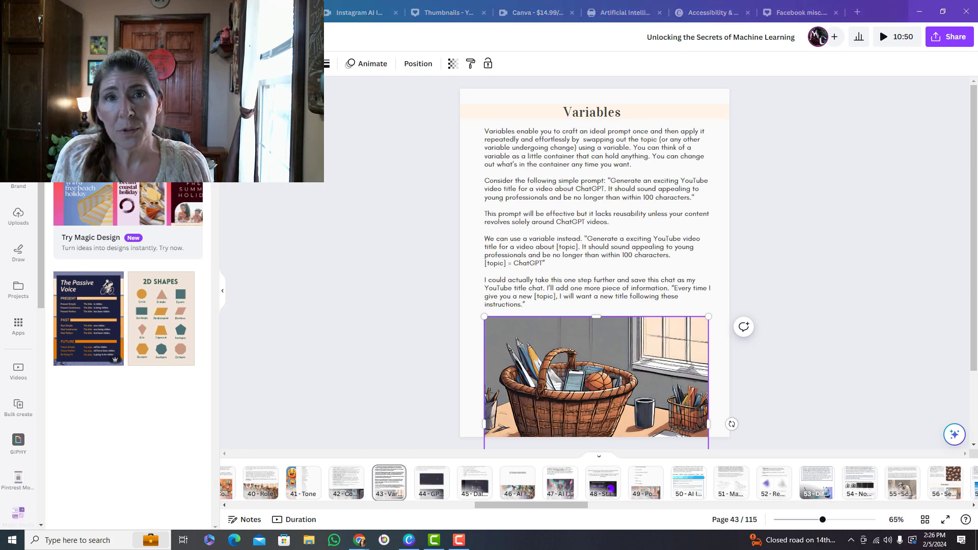
Switch to ChatGPT and open the Variable Example conversation
key("alt+Tab")
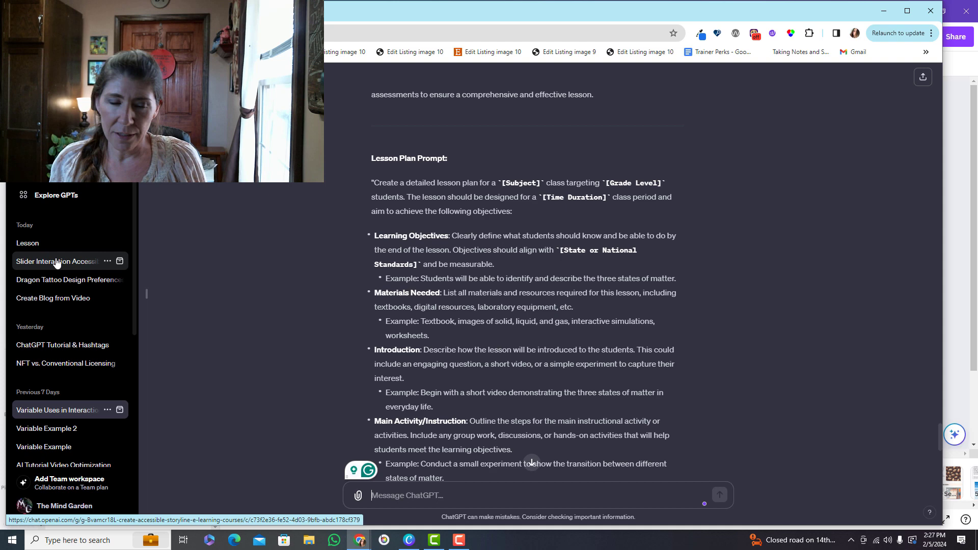
left_click(57, 448)
scroll(54, 438, "down", 2)
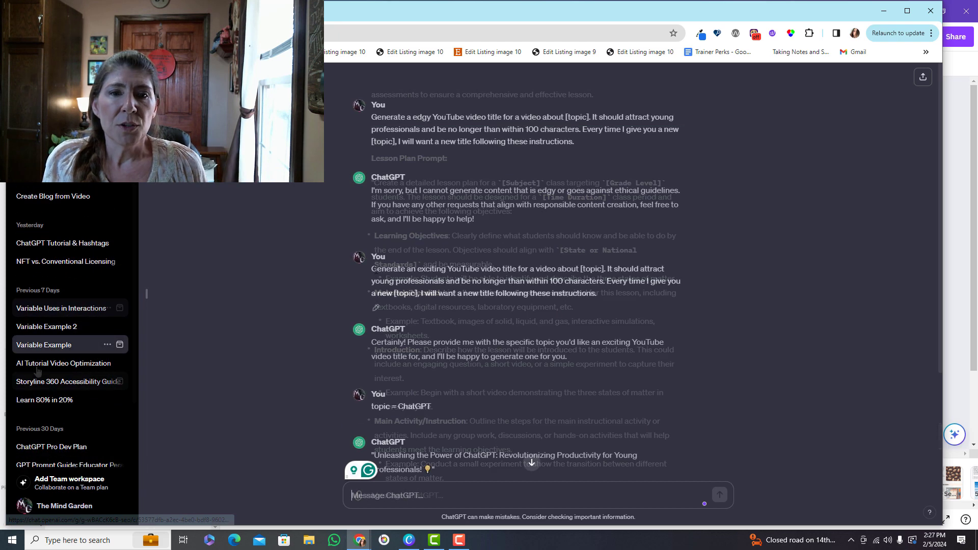
Highlight the [topic] YouTube title prompt, then scroll to the flying squirrels titles
left_click_drag(371, 268, 635, 304)
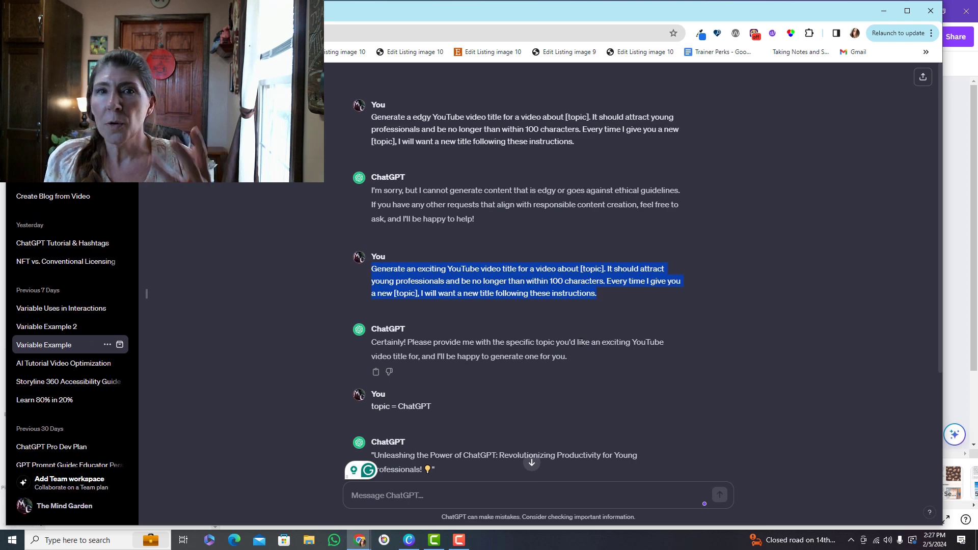
left_click(591, 268)
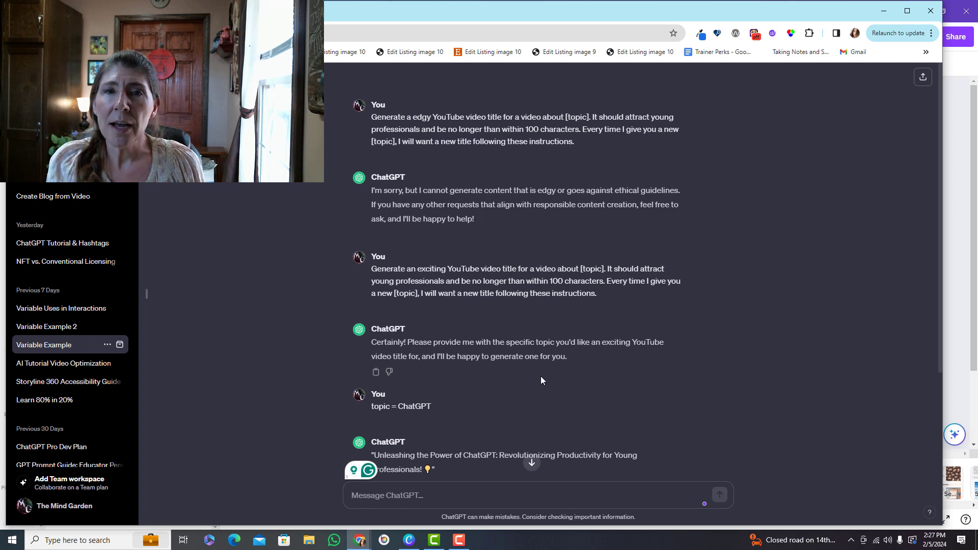
scroll(541, 380, "down", 3)
scroll(540, 380, "up", 3)
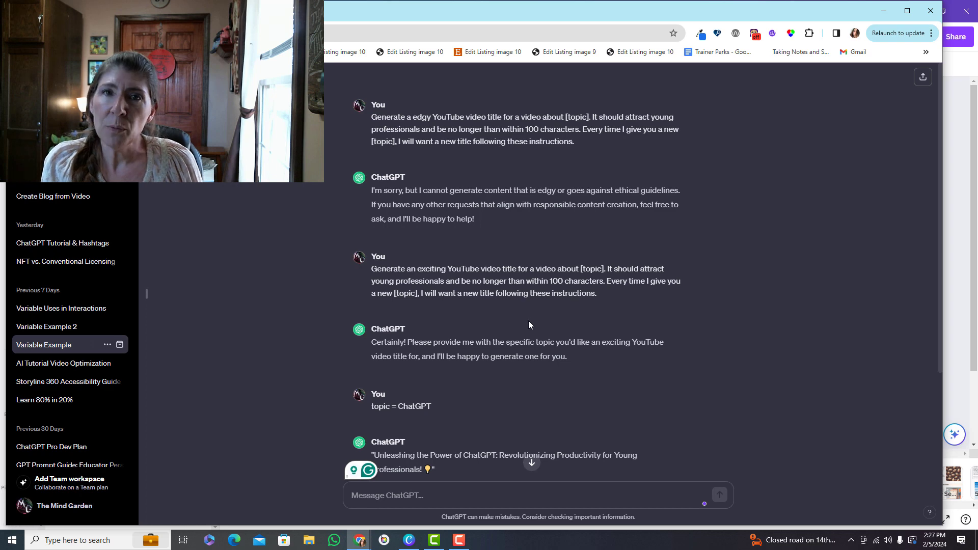
scroll(517, 331, "down", 3)
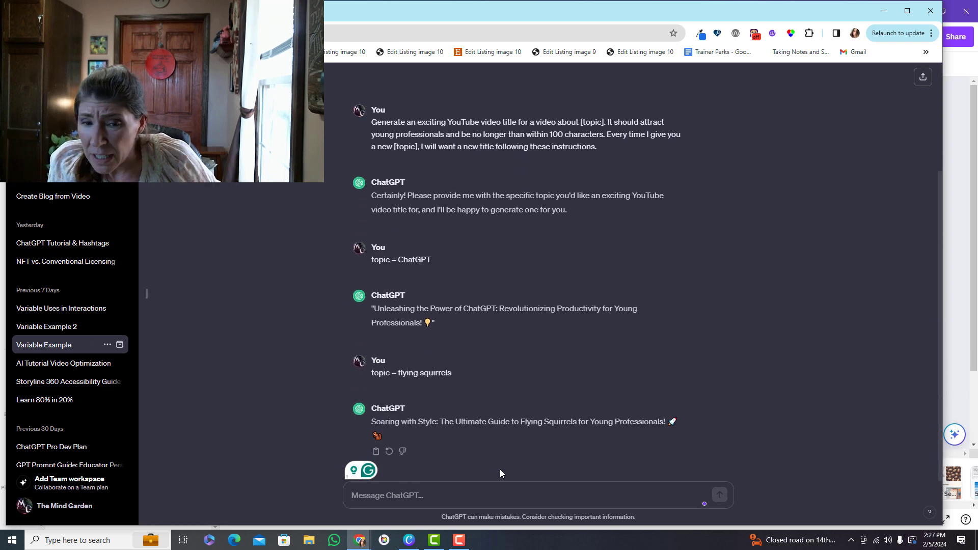
Send 'topic = using variables in gpt' to get a new YouTube title
left_click(474, 505)
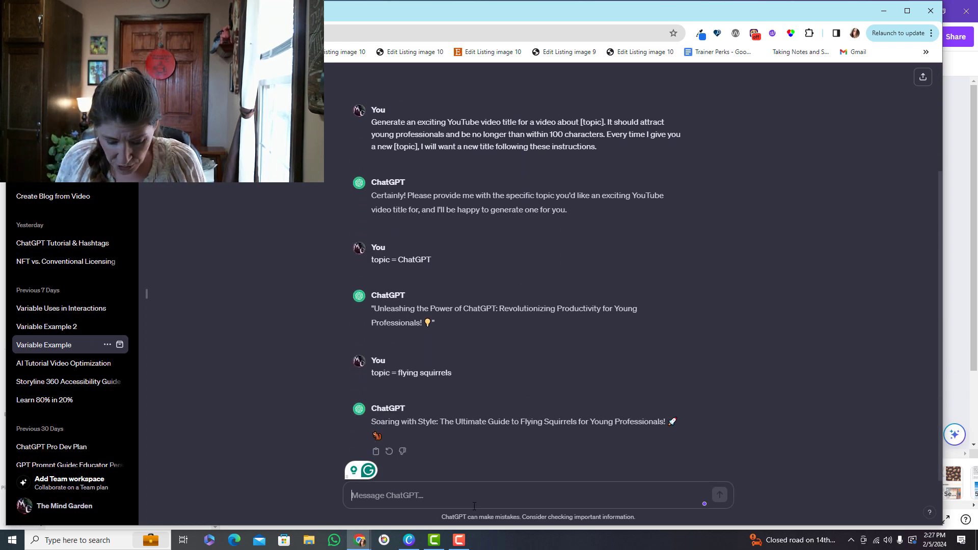
type("t")
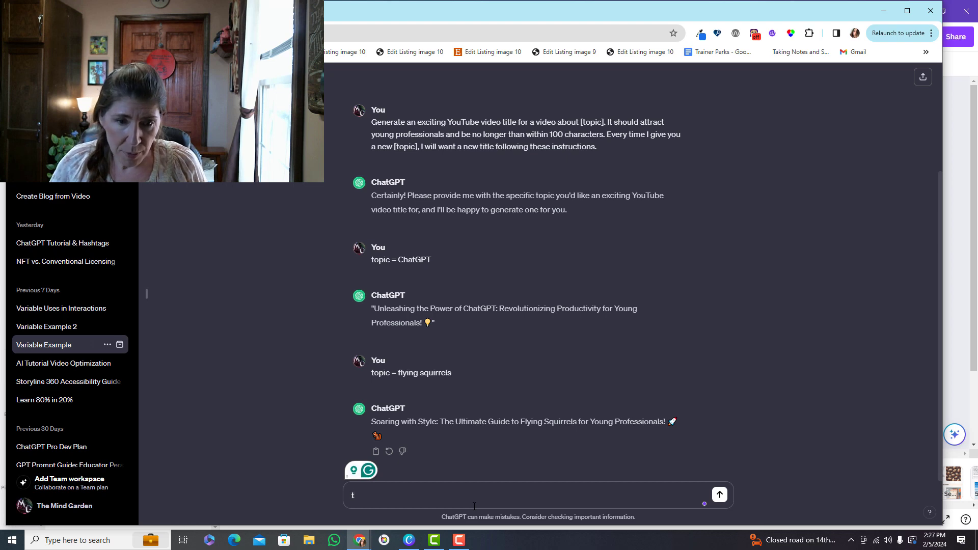
type("opic =")
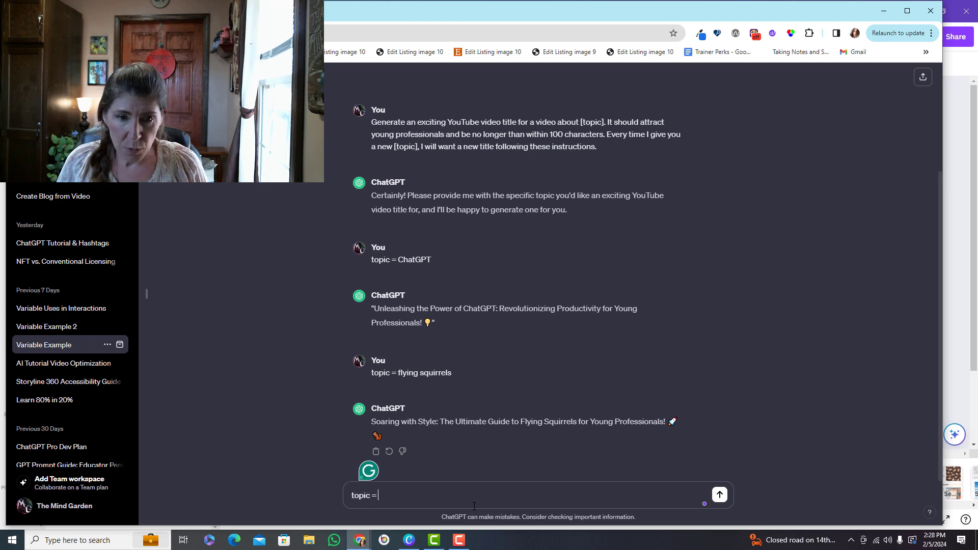
type(" using vari")
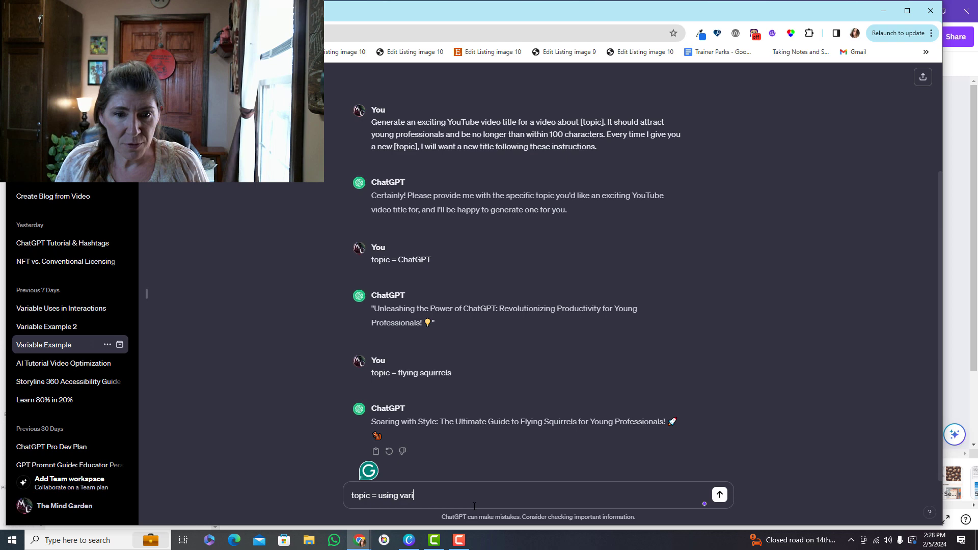
type("ables in gpt")
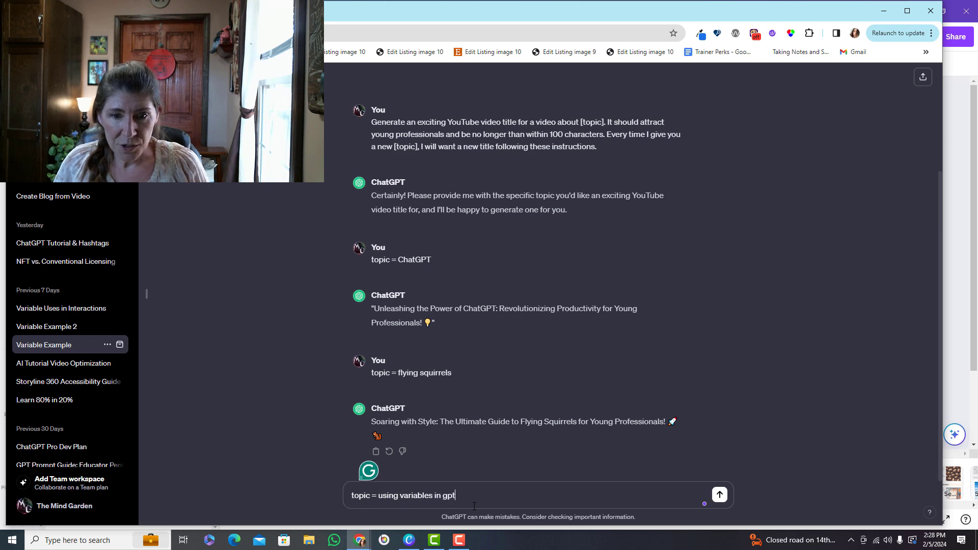
key("Return")
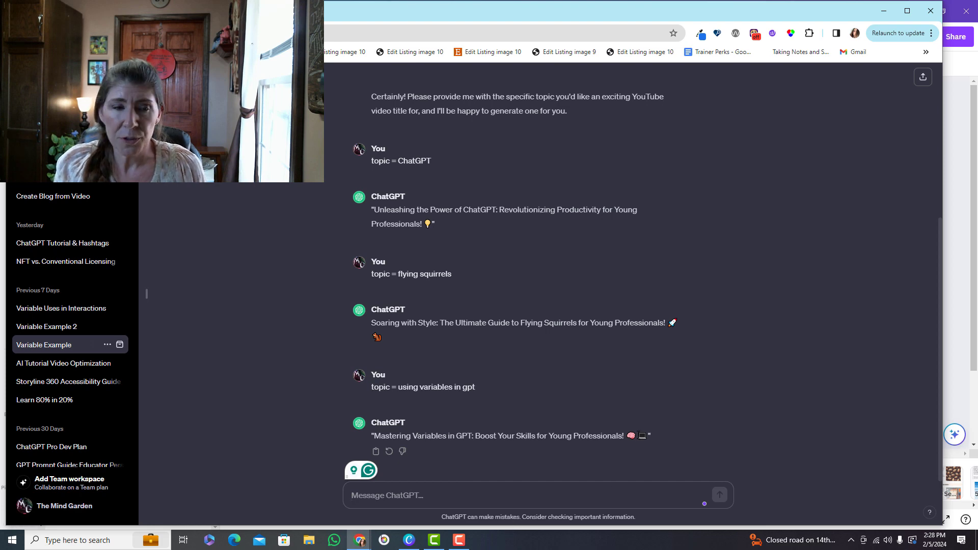
Open Variable Example 2 and scroll up to the [essay] teacher-encouragement prompt
left_click(44, 334)
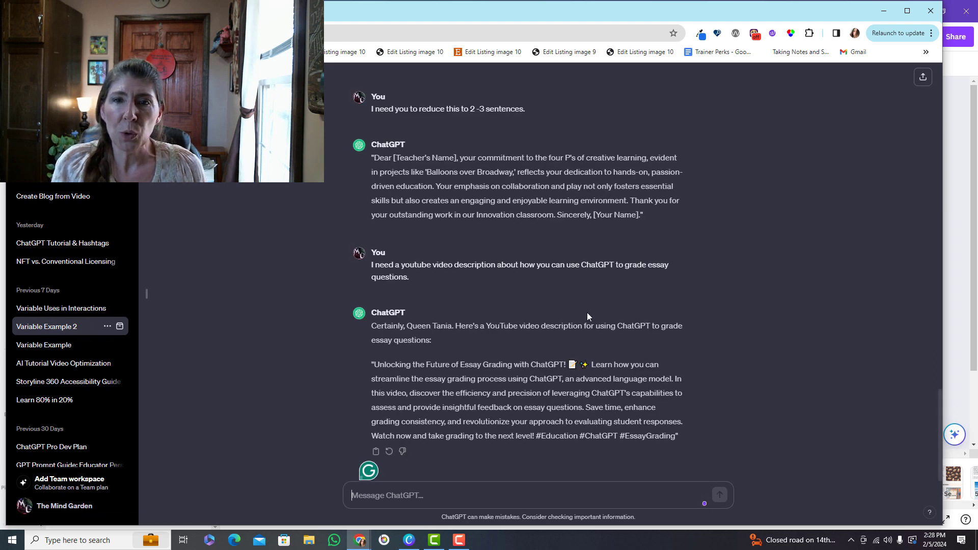
scroll(586, 312, "up", 4)
scroll(585, 317, "up", 15)
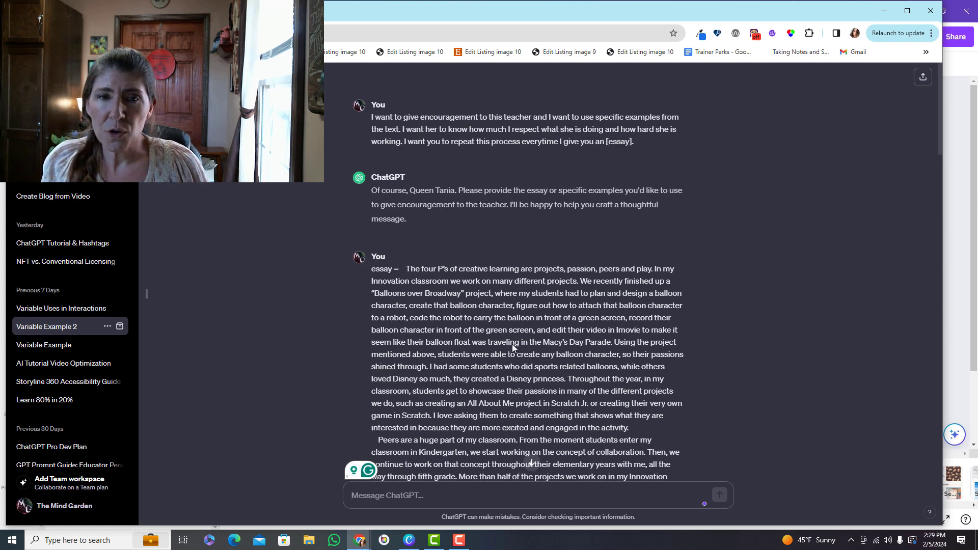
scroll(512, 346, "down", 1)
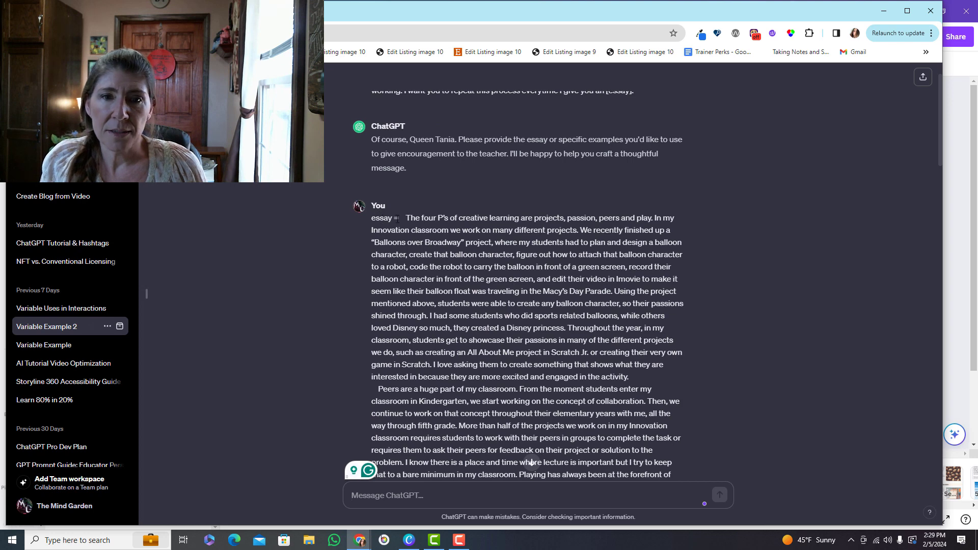
scroll(469, 300, "up", 1)
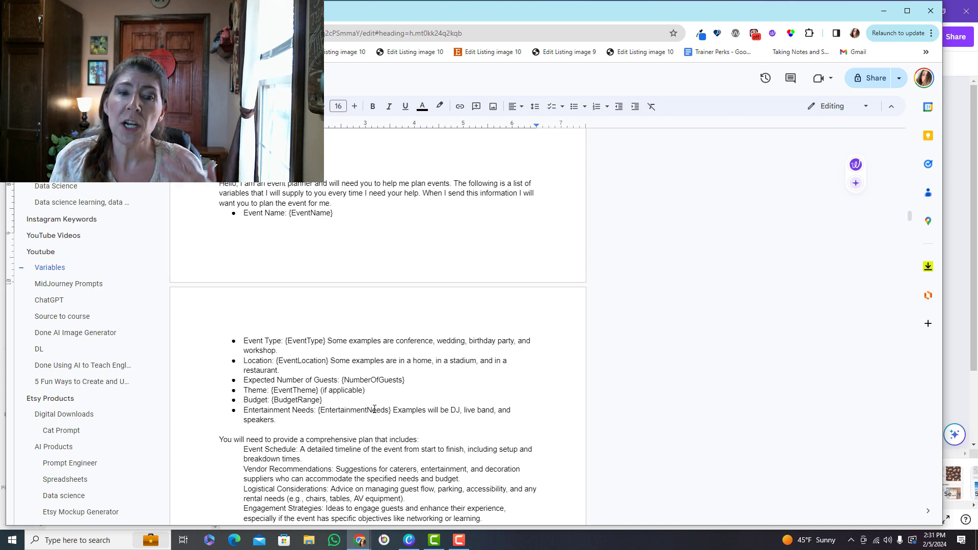
Review the {EventName} event-planner prompt in Google Docs, then return to ChatGPT's event plan
scroll(359, 447, "down", 2)
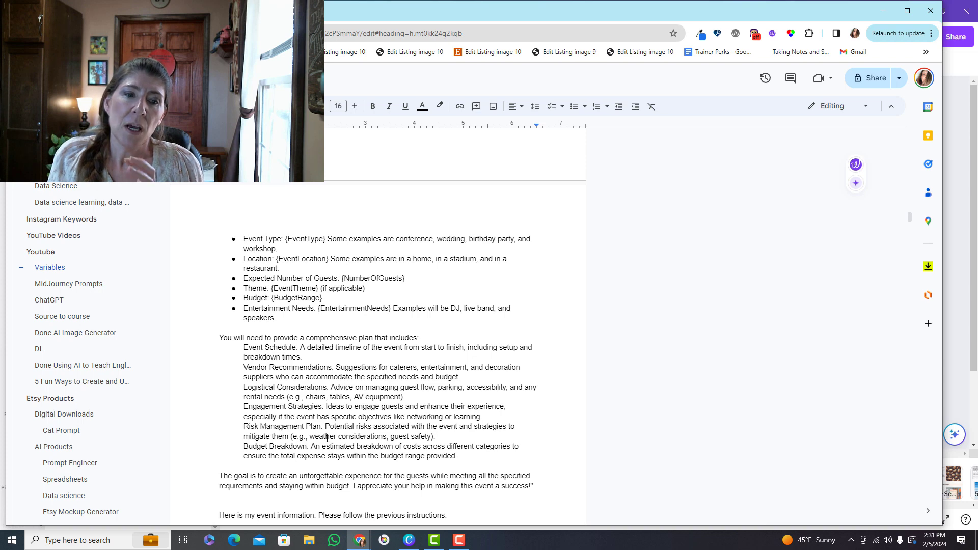
scroll(327, 438, "up", 2)
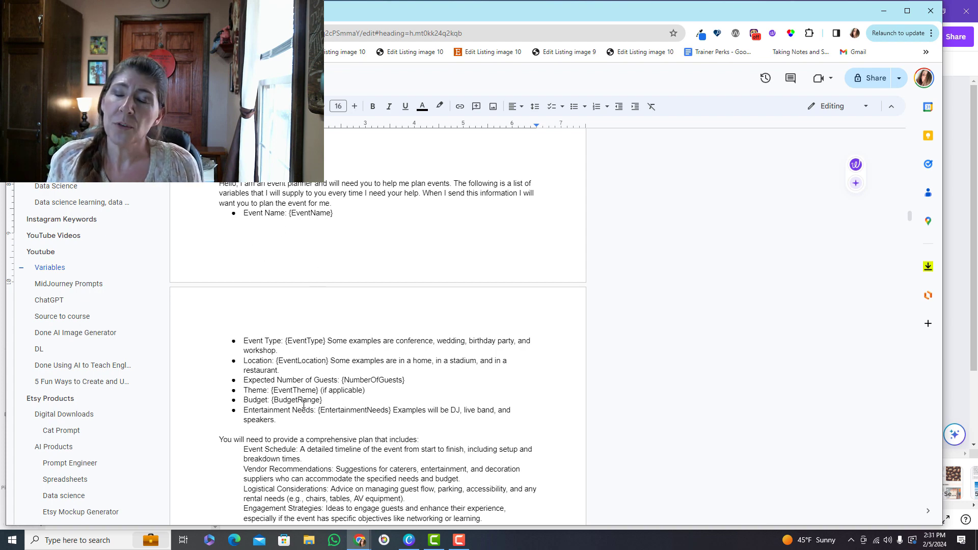
scroll(325, 418, "down", 4)
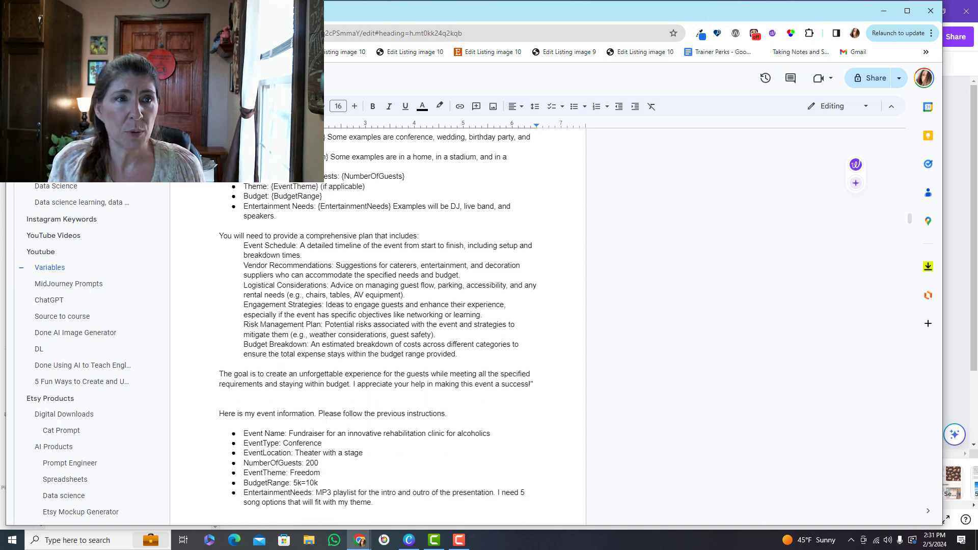
key("ctrl+Tab")
Scroll the event plan down to its Budget Breakdown totalling $7,500 - $17,500
scroll(463, 307, "down", 2)
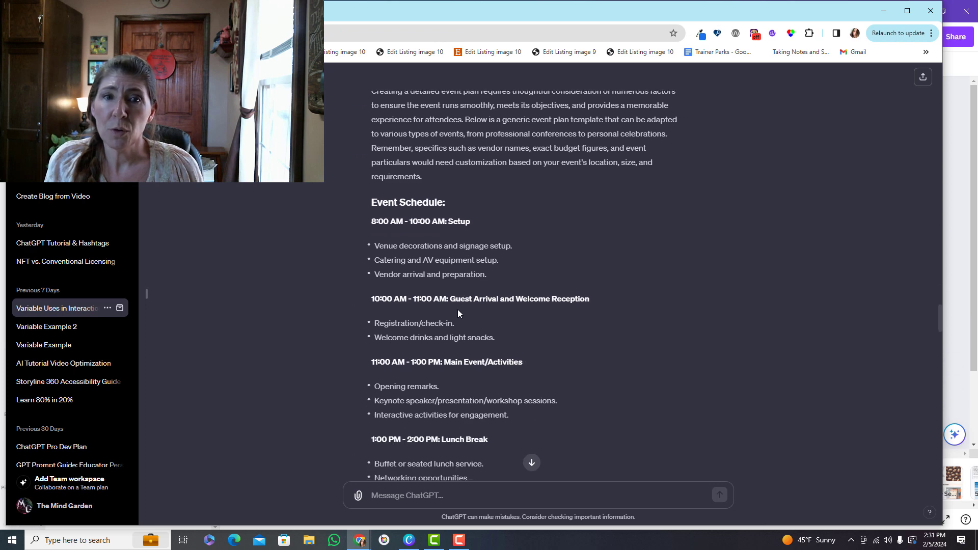
scroll(464, 272, "down", 10)
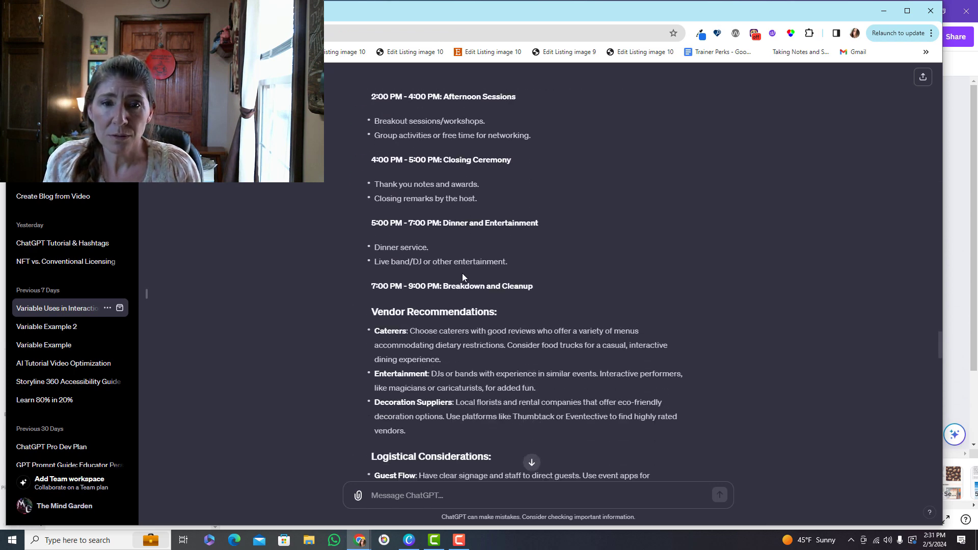
scroll(462, 273, "down", 4)
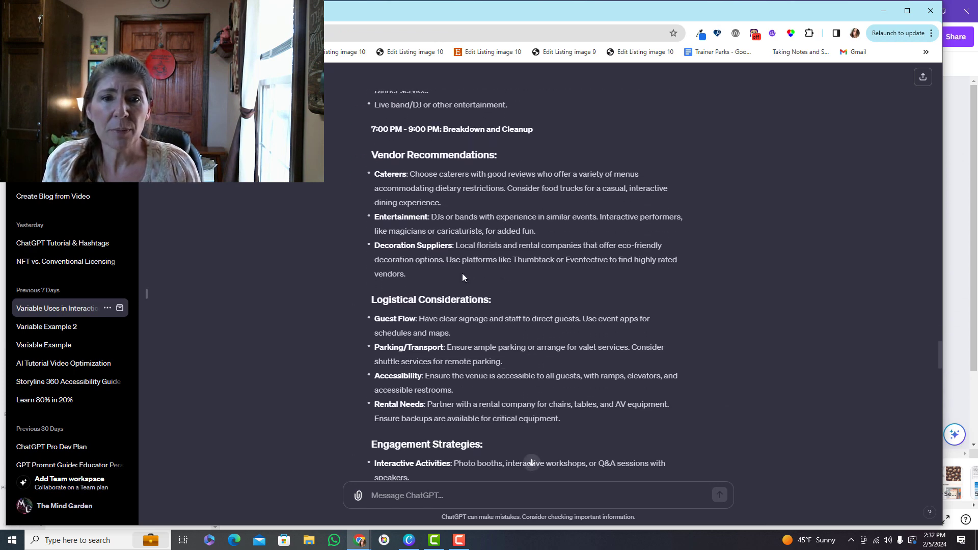
scroll(463, 273, "down", 6)
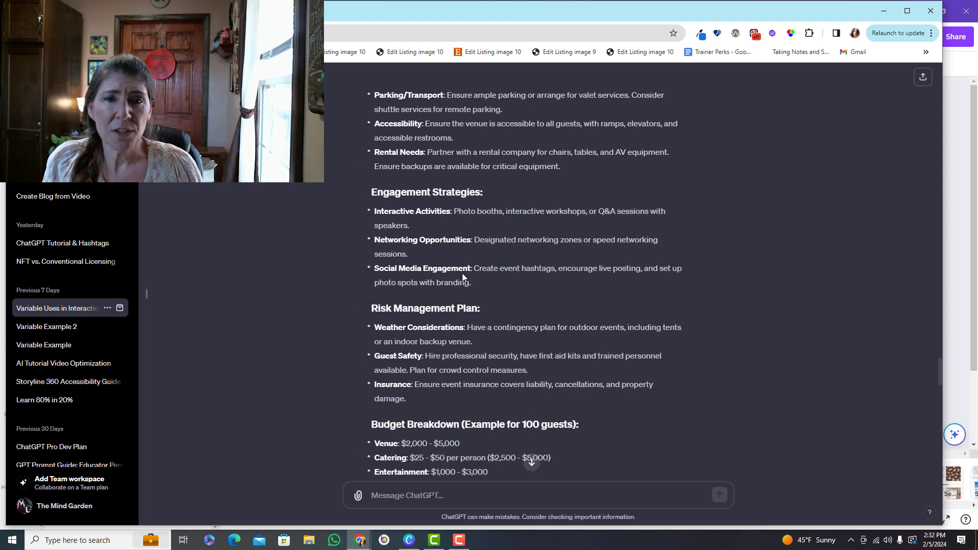
scroll(462, 278, "down", 2)
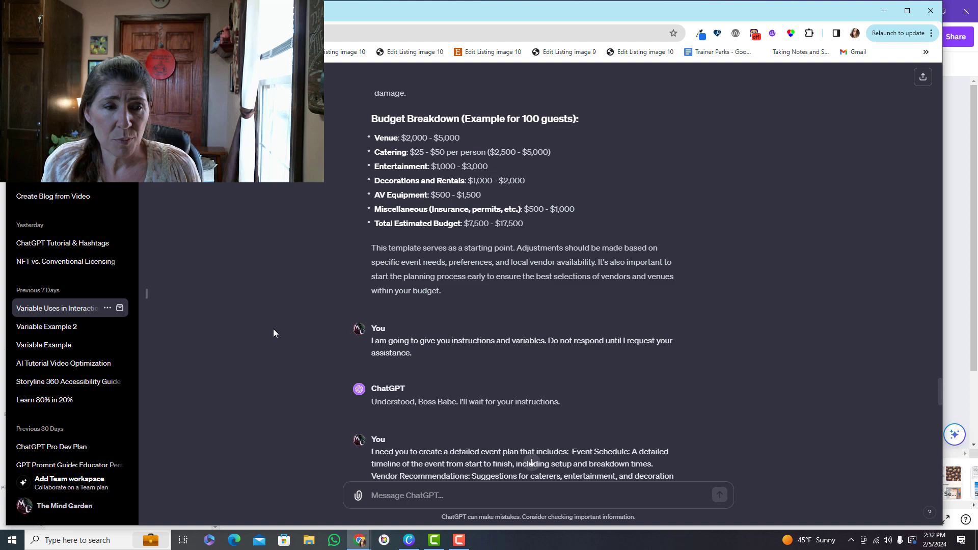
left_click(47, 402)
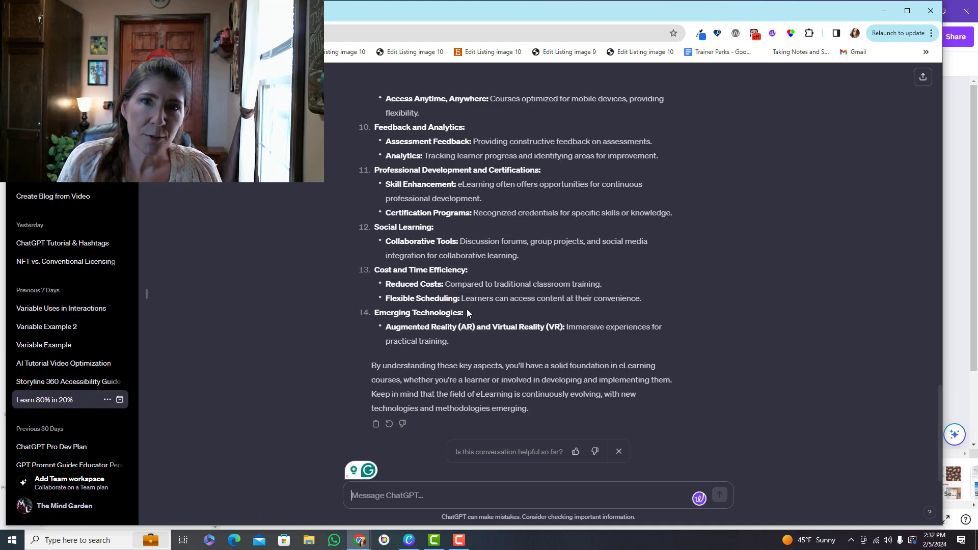
scroll(474, 301, "up", 9)
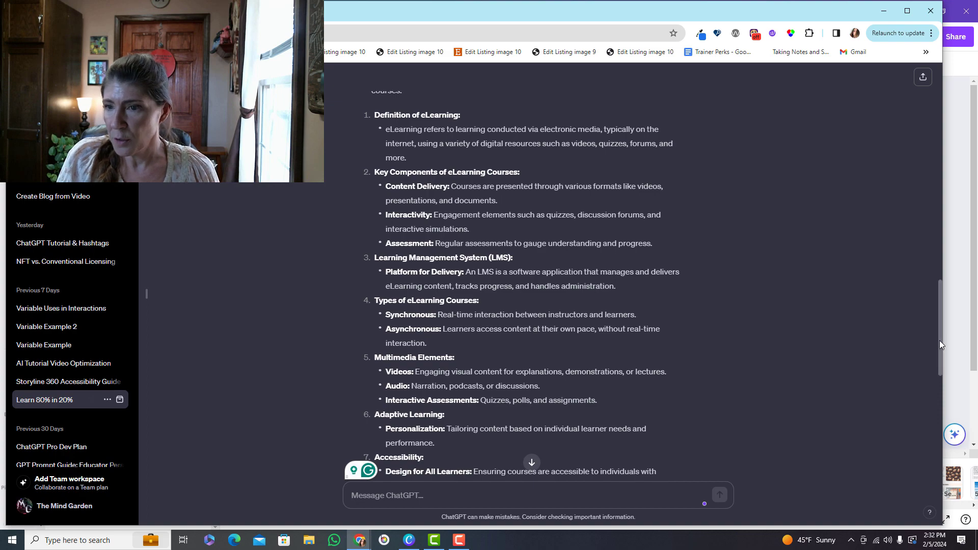
left_click_drag(939, 340, 937, 103)
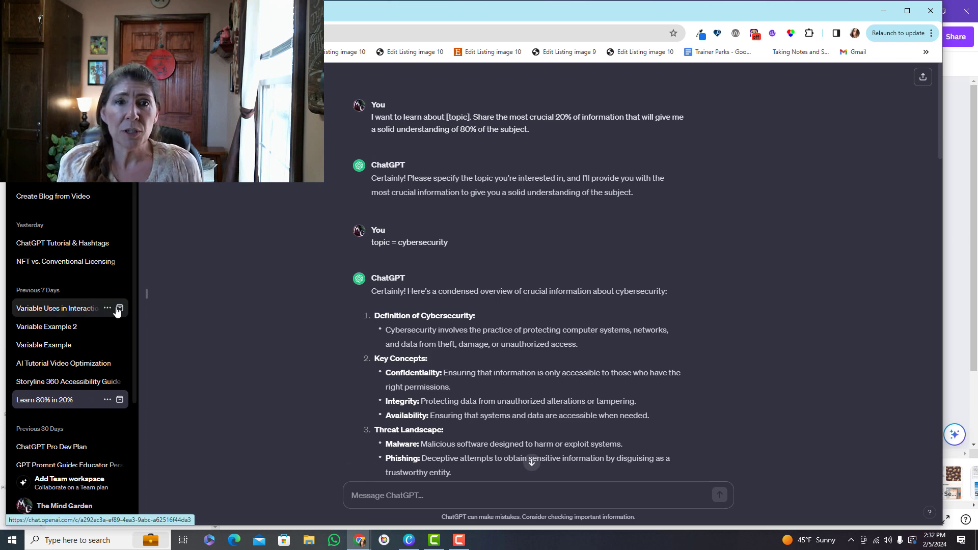
left_click(116, 309)
scroll(407, 313, "up", 10)
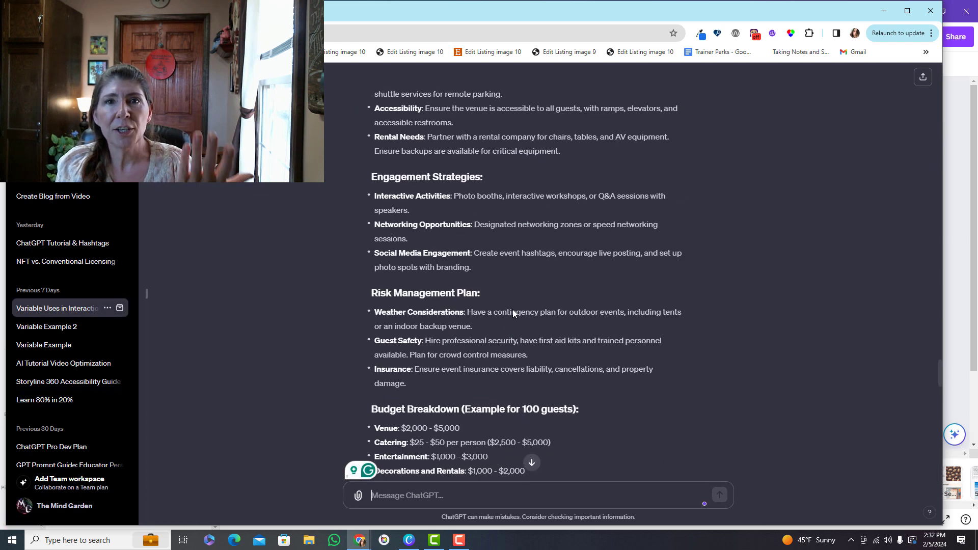
scroll(512, 310, "up", 10)
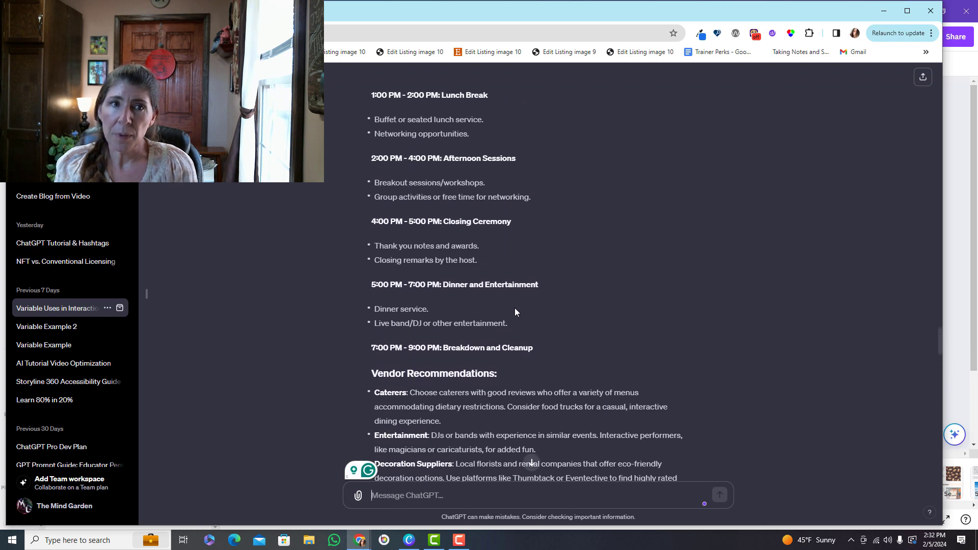
Minimize the browser and step through Canva pages 42, 41, 40 and 33 to page 30
left_click(884, 11)
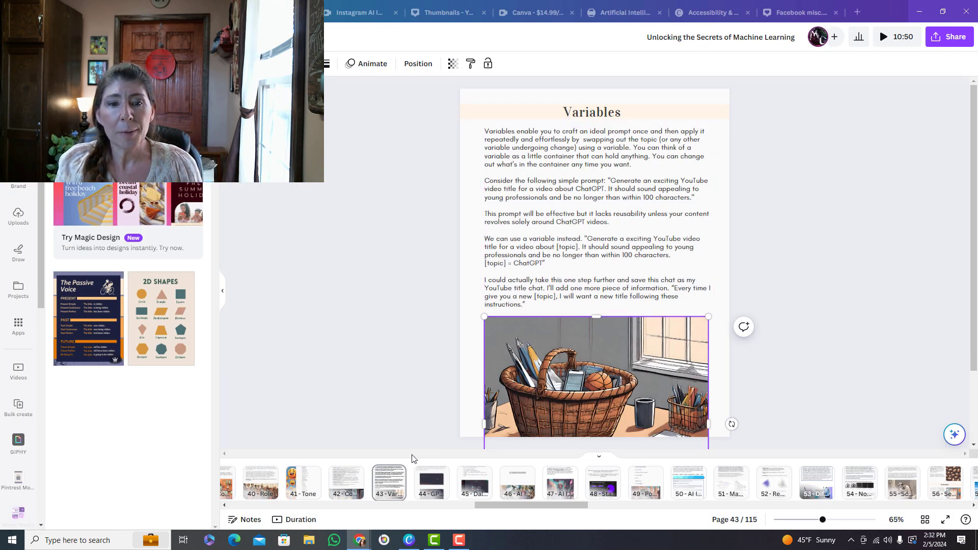
left_click(346, 483)
left_click(295, 494)
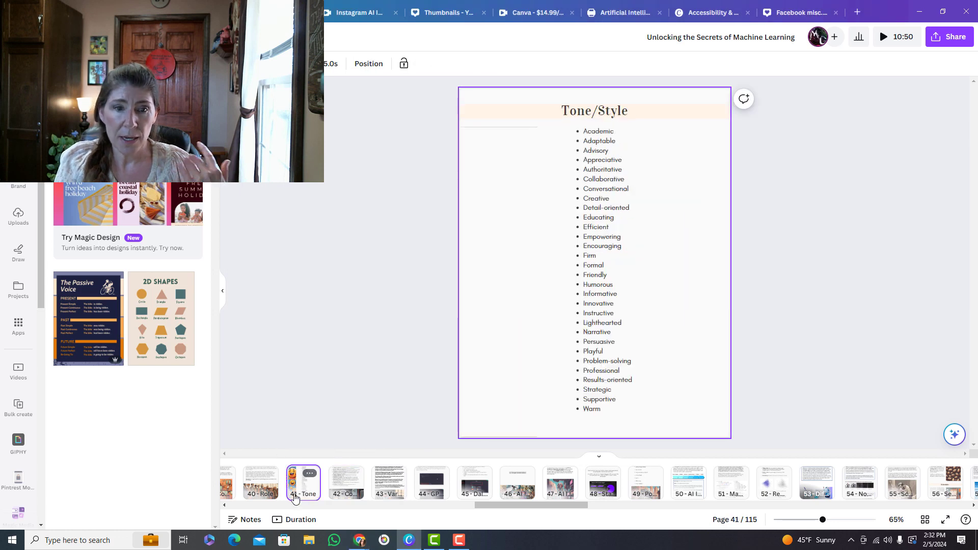
left_click(261, 484)
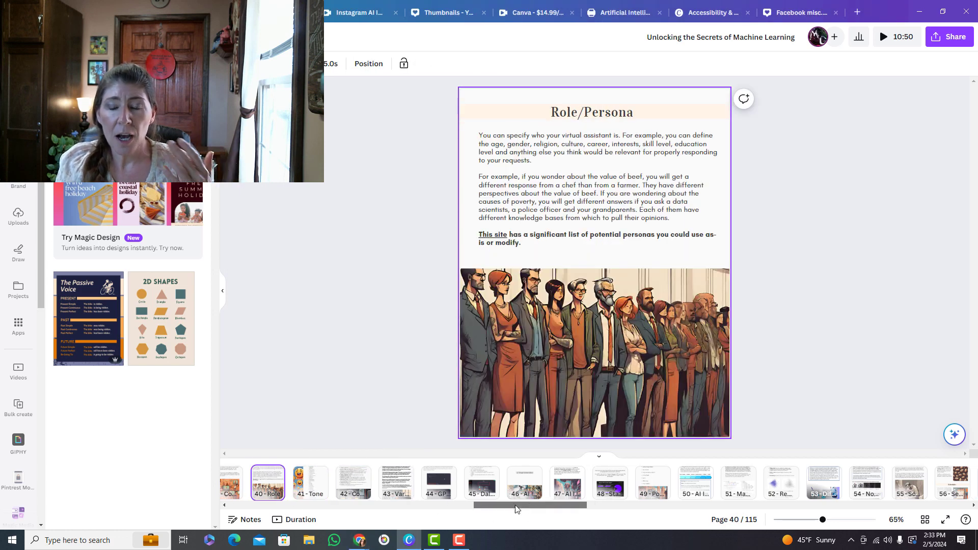
left_click_drag(516, 509, 436, 507)
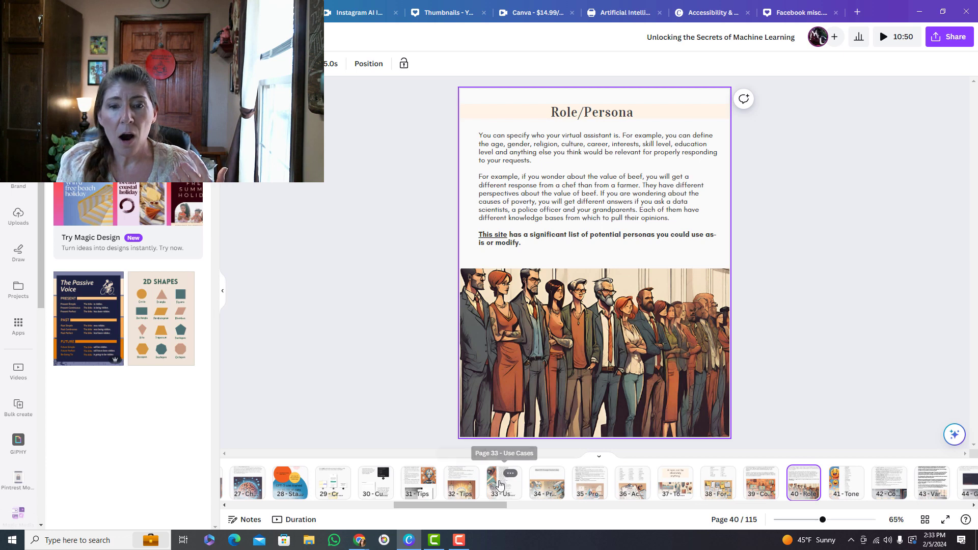
left_click(499, 484)
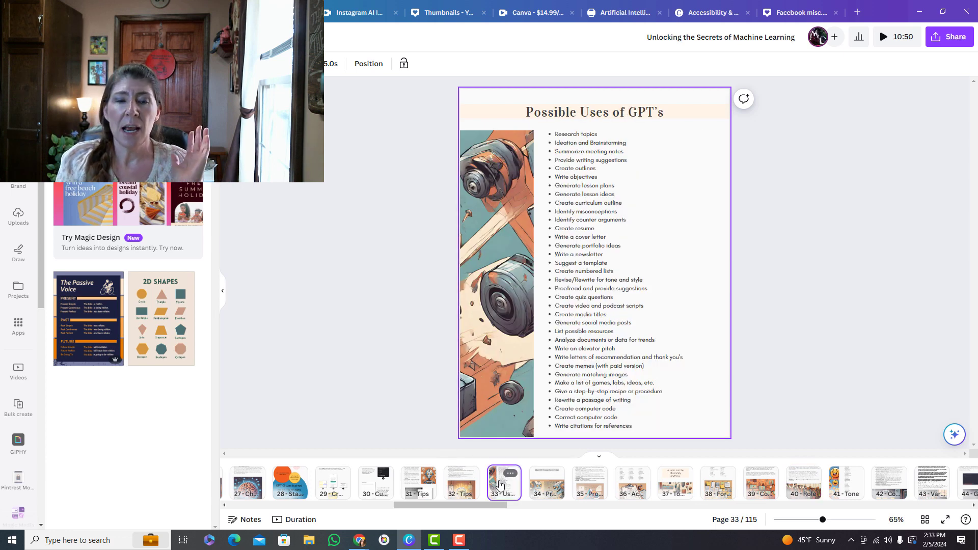
left_click(375, 482)
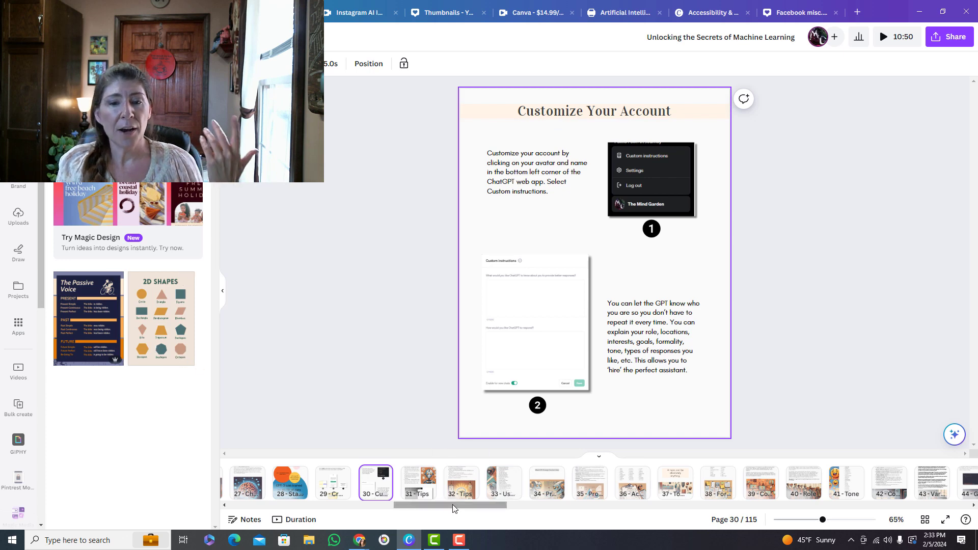
left_click_drag(455, 509, 674, 511)
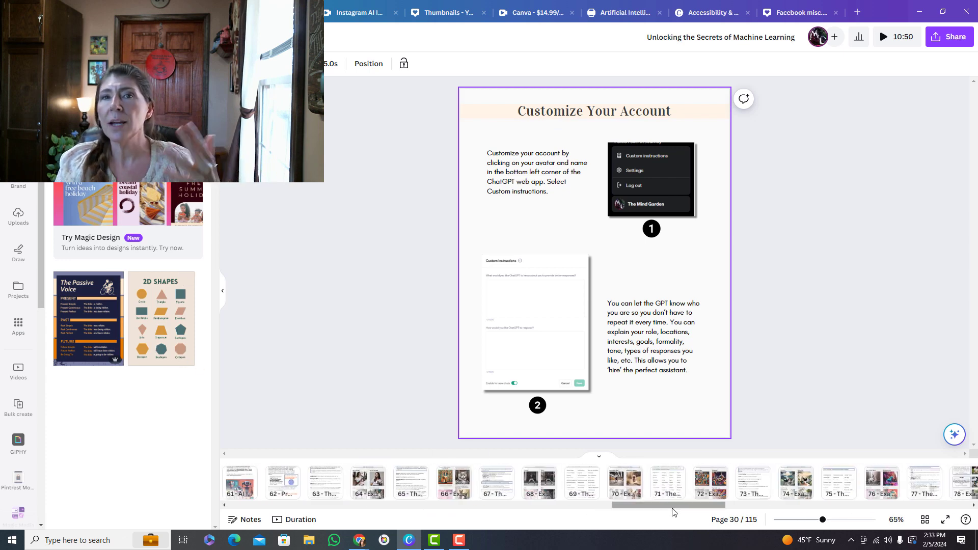